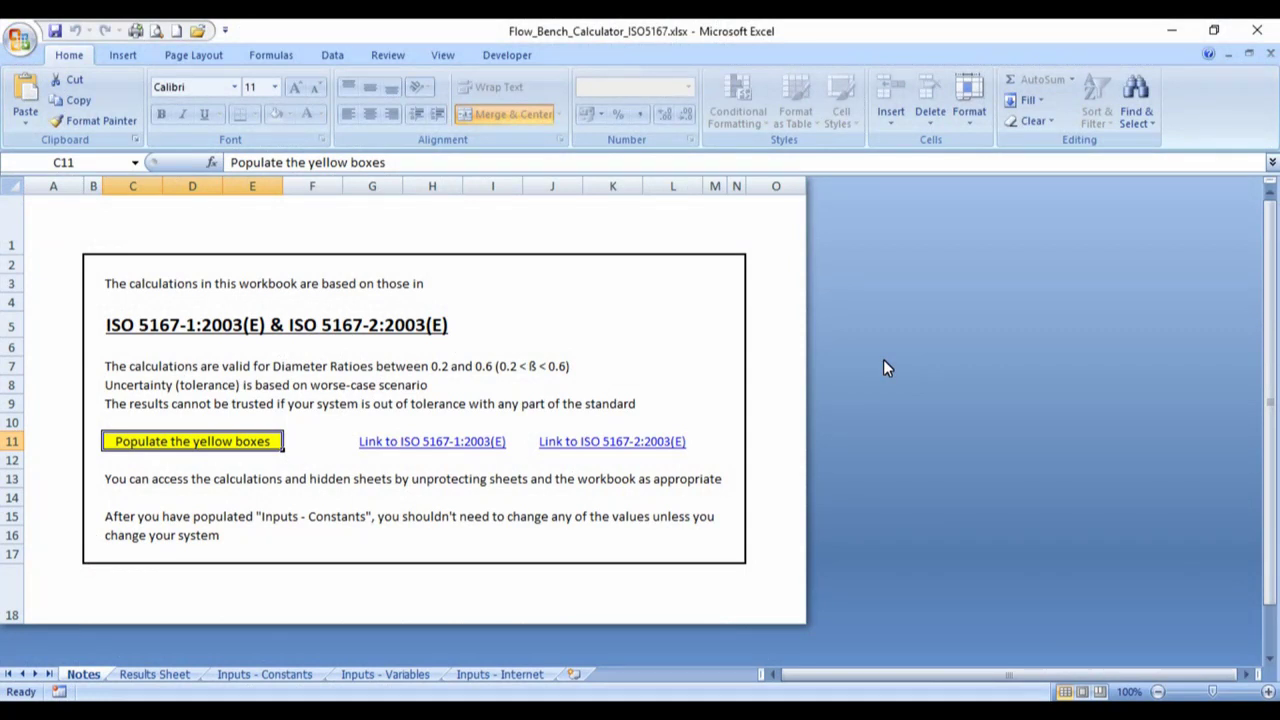
On the Inputs - Variables sheet, set the ambient temperature to 8 °C
{"action": "left_click", "coordinate": [379, 675]}
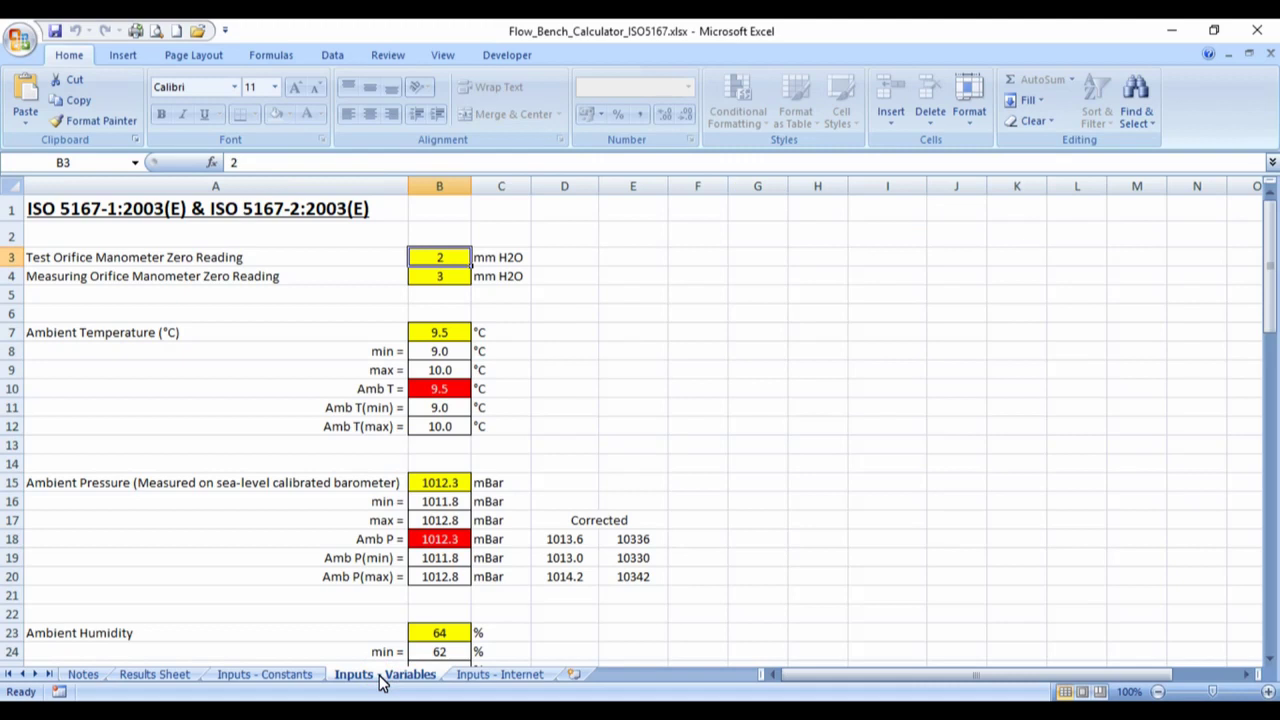
{"action": "key", "text": "Down"}
{"action": "key", "text": "Down"}
{"action": "key", "text": "Down"}
{"action": "key", "text": "Down"}
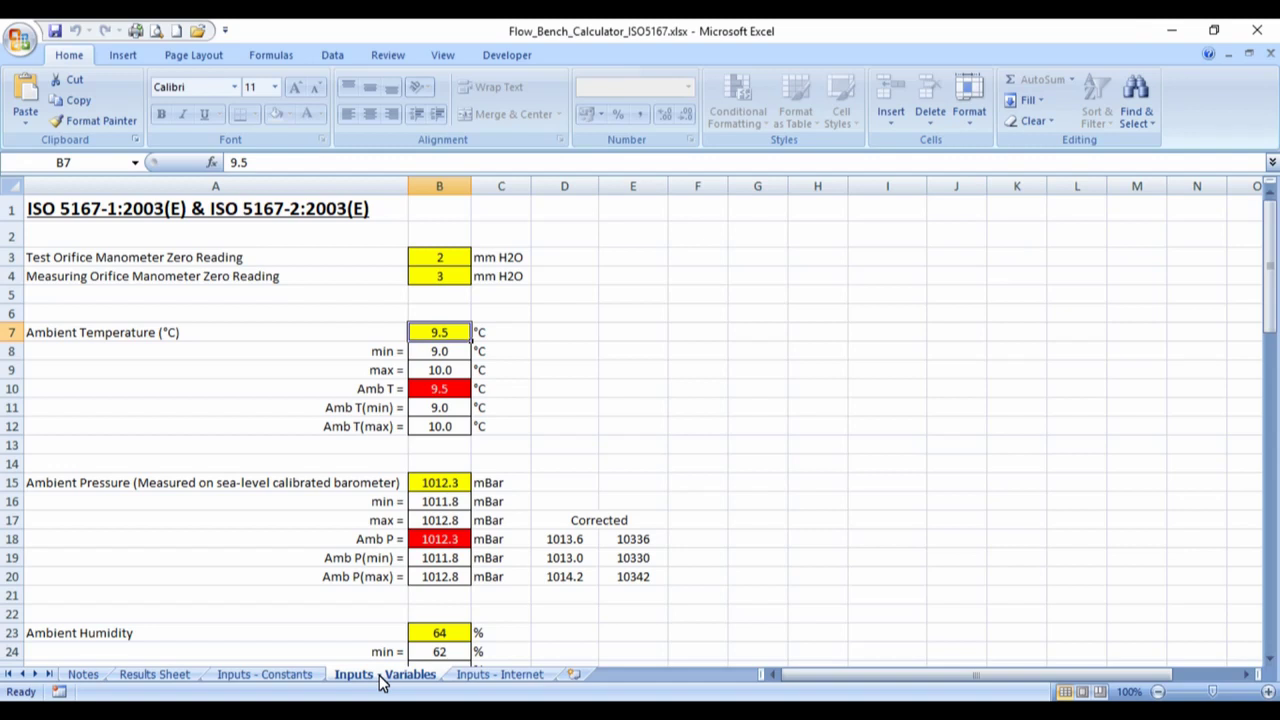
{"action": "type", "text": "8"}
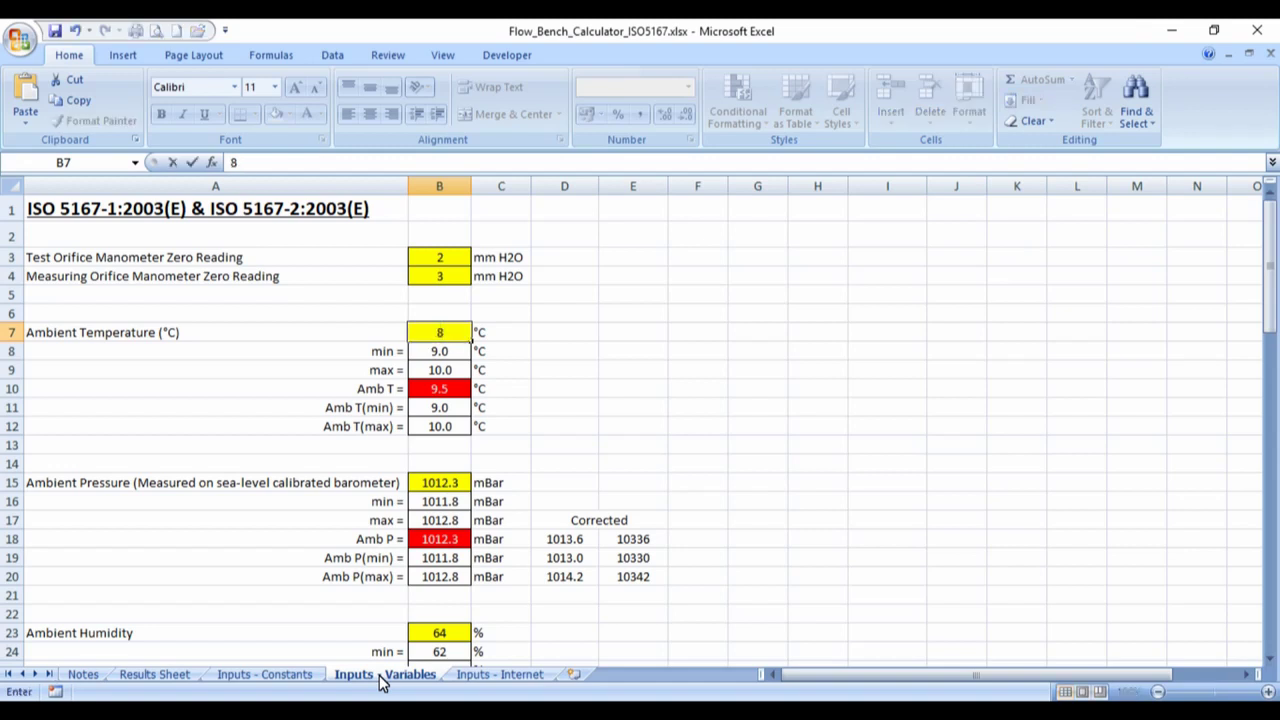
{"action": "key", "text": "Return"}
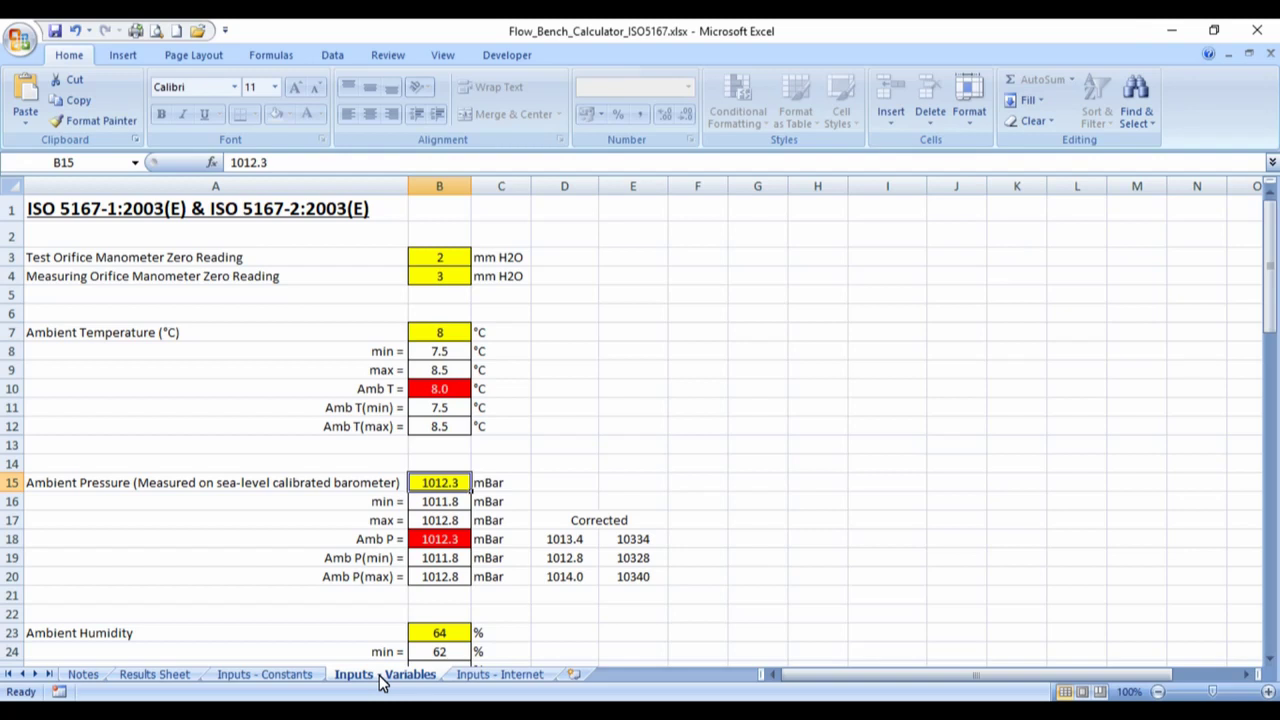
Set the ambient pressure to 1025.3 mBar and the ambient humidity to 65 %
{"action": "type", "text": "102"}
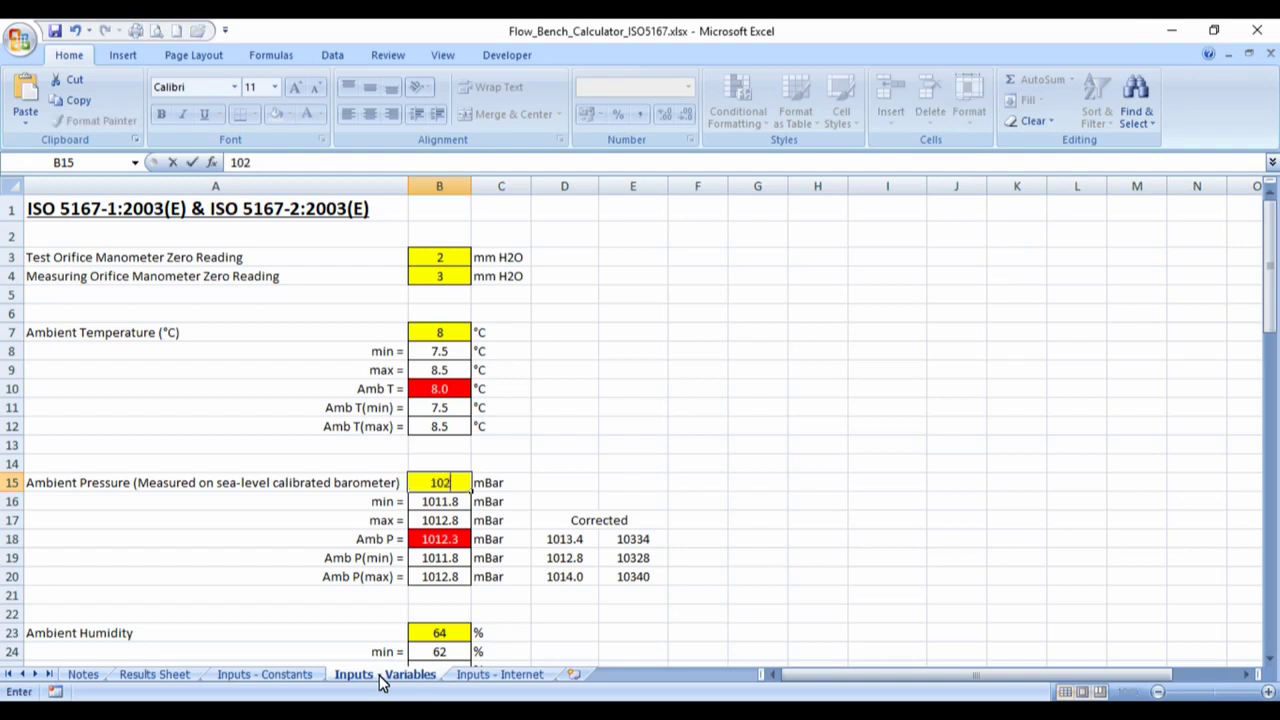
{"action": "type", "text": "5.3"}
{"action": "key", "text": "Return"}
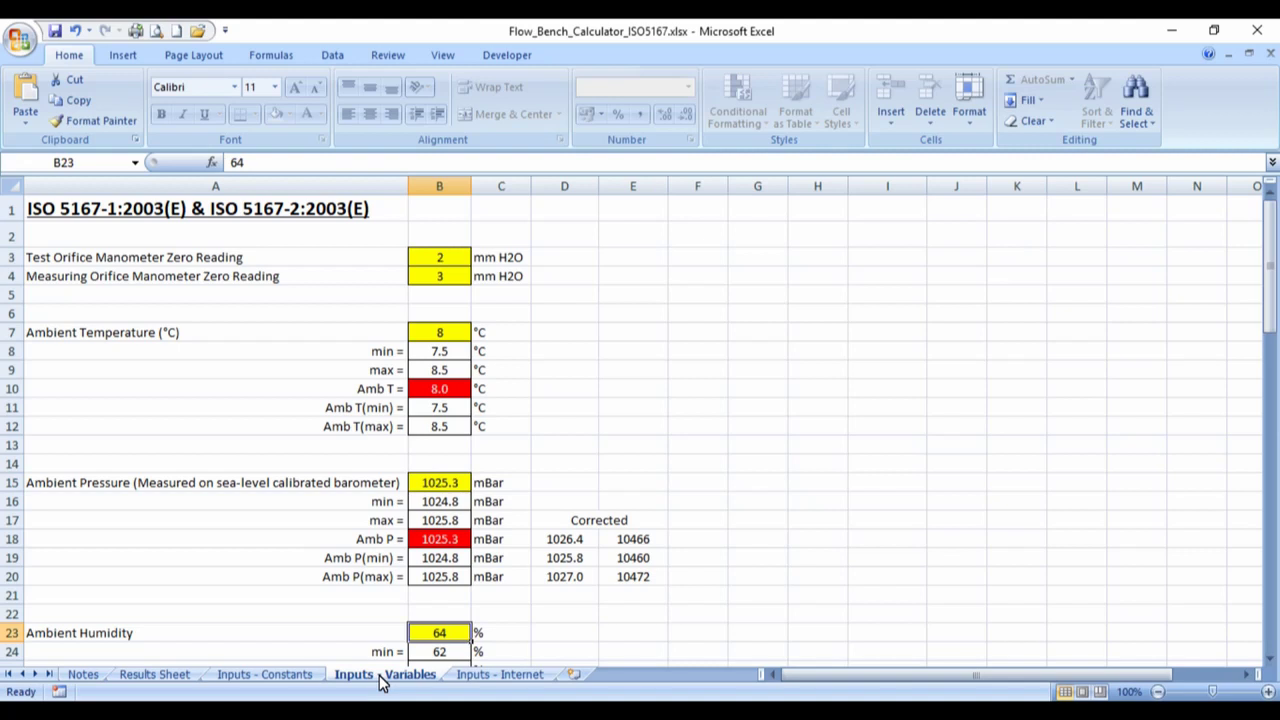
{"action": "type", "text": "65"}
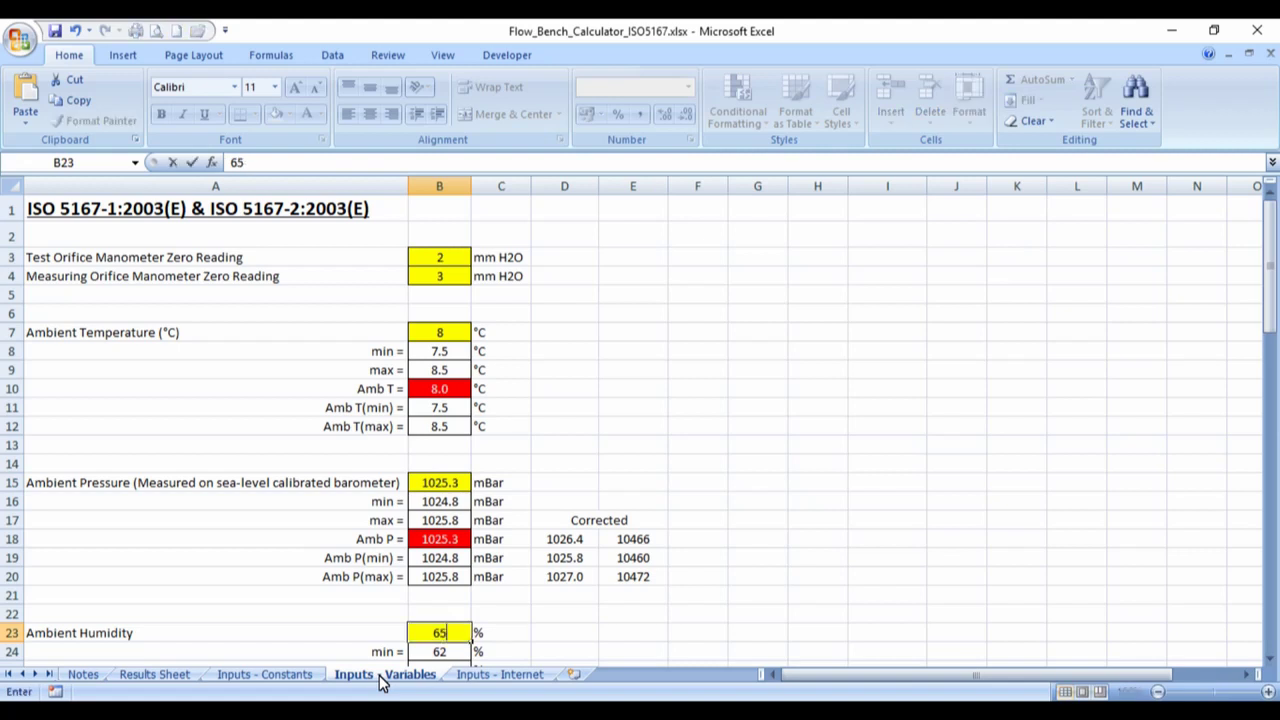
{"action": "key", "text": "Return"}
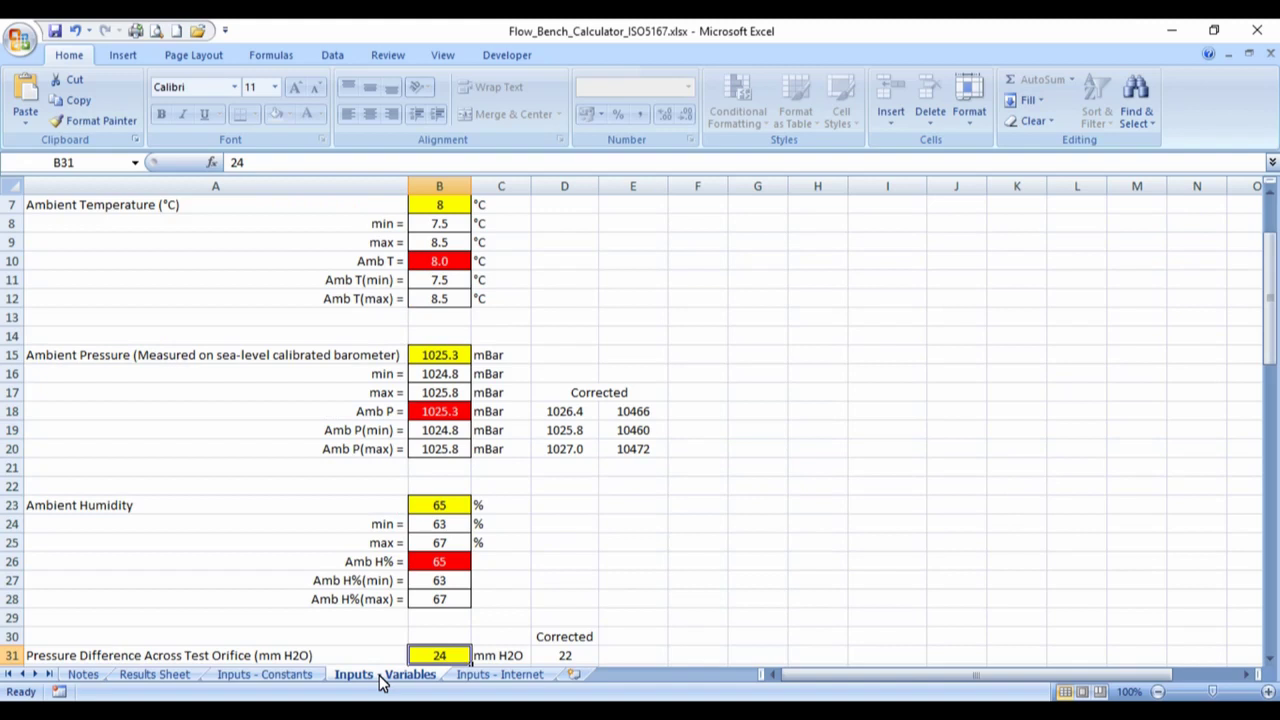
Set the pressure difference across the test orifice to 54 mm H2O and its temperature to 7.1 °C
{"action": "type", "text": "54"}
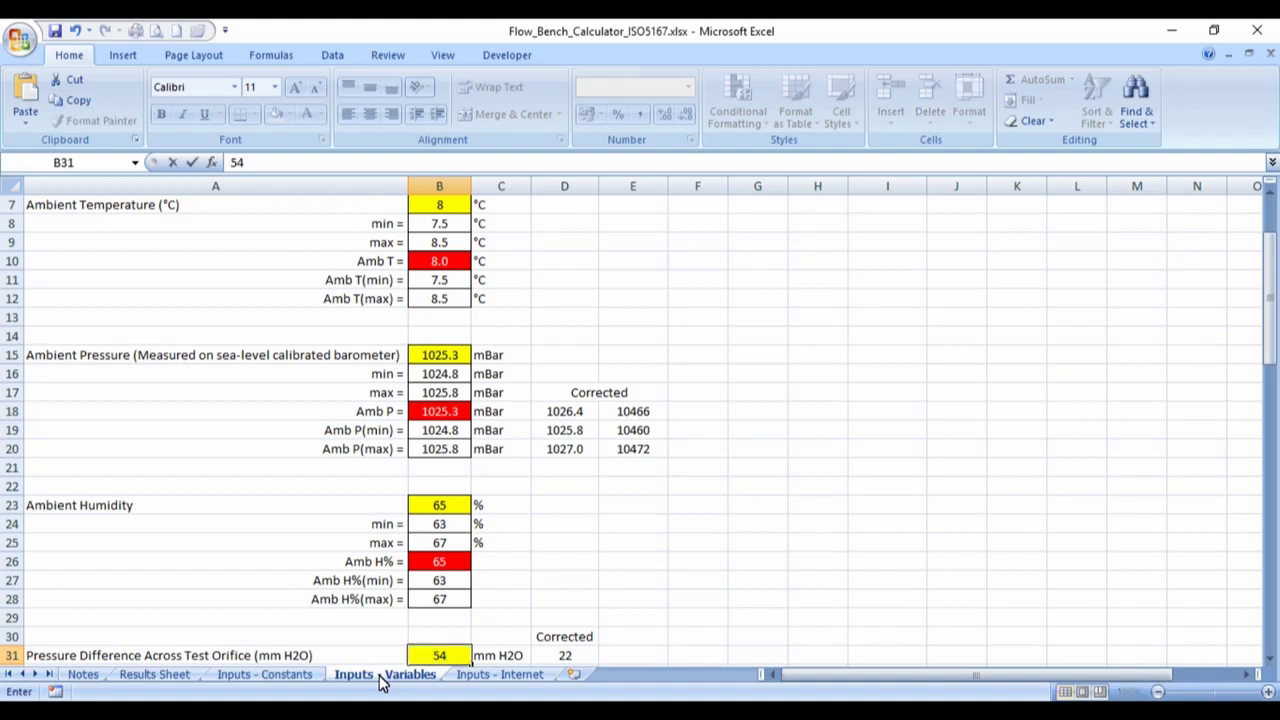
{"action": "key", "text": "Return"}
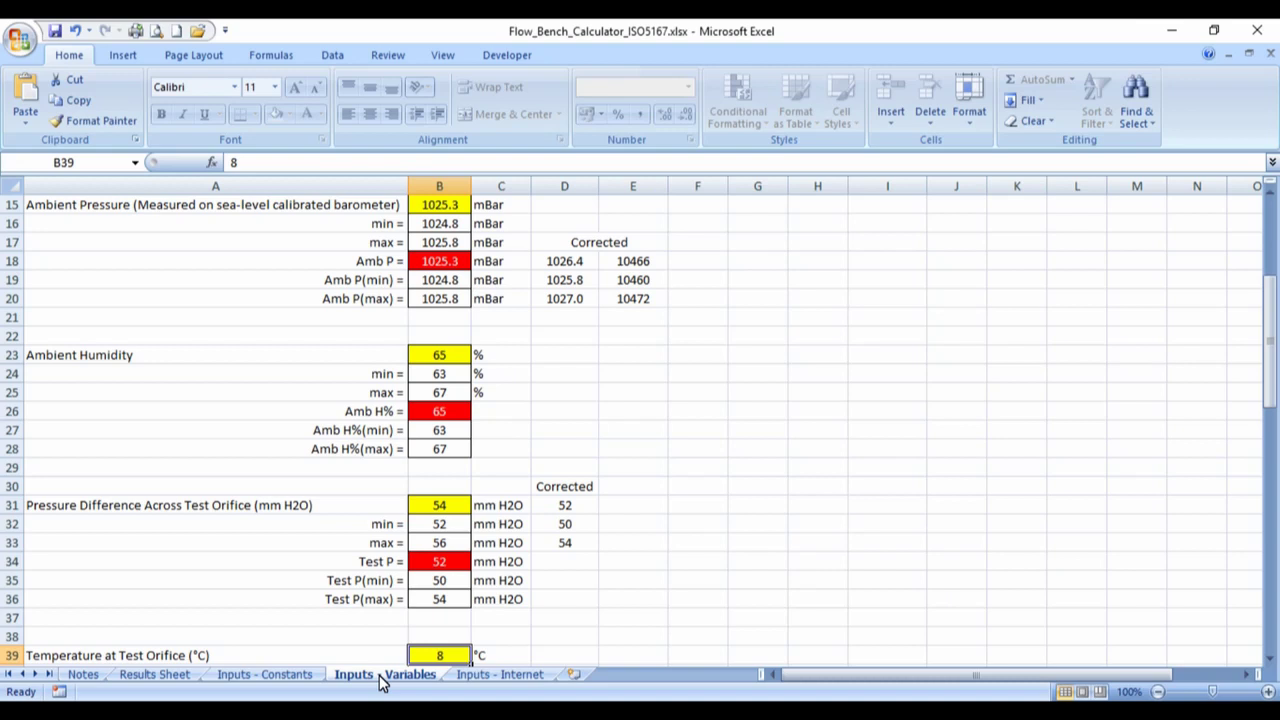
{"action": "type", "text": "7."}
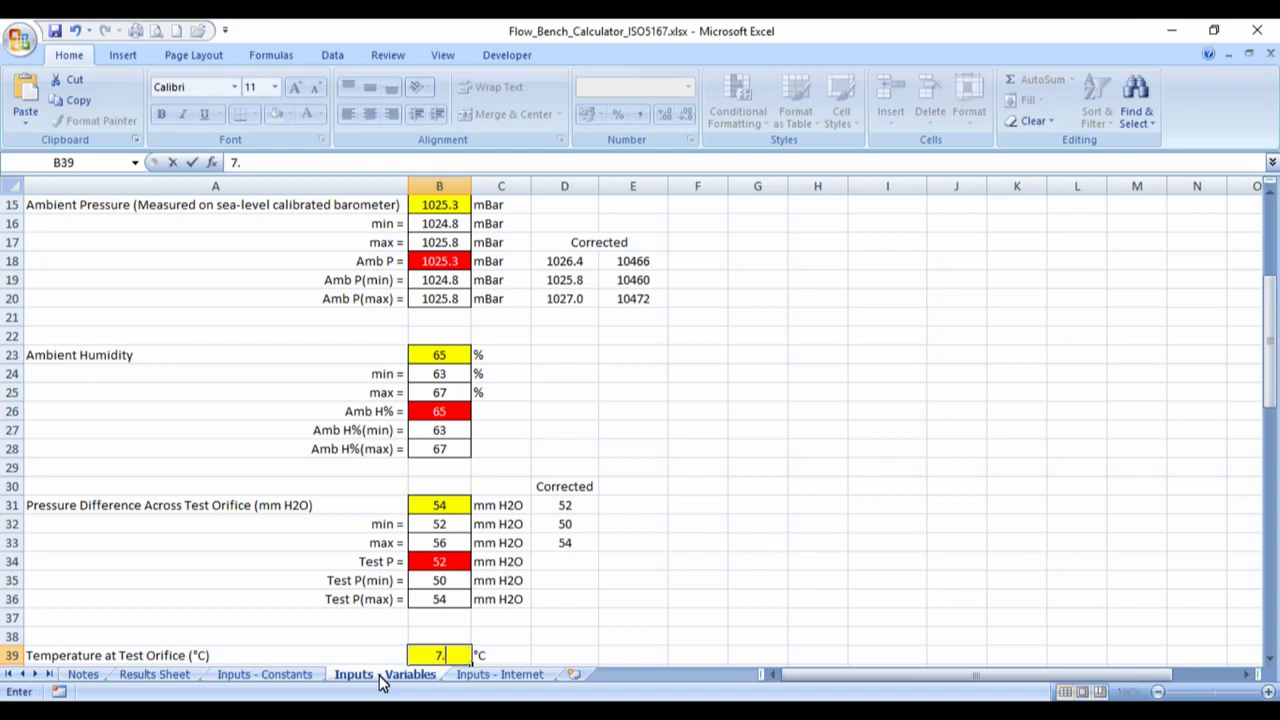
{"action": "type", "text": "1"}
{"action": "key", "text": "Return"}
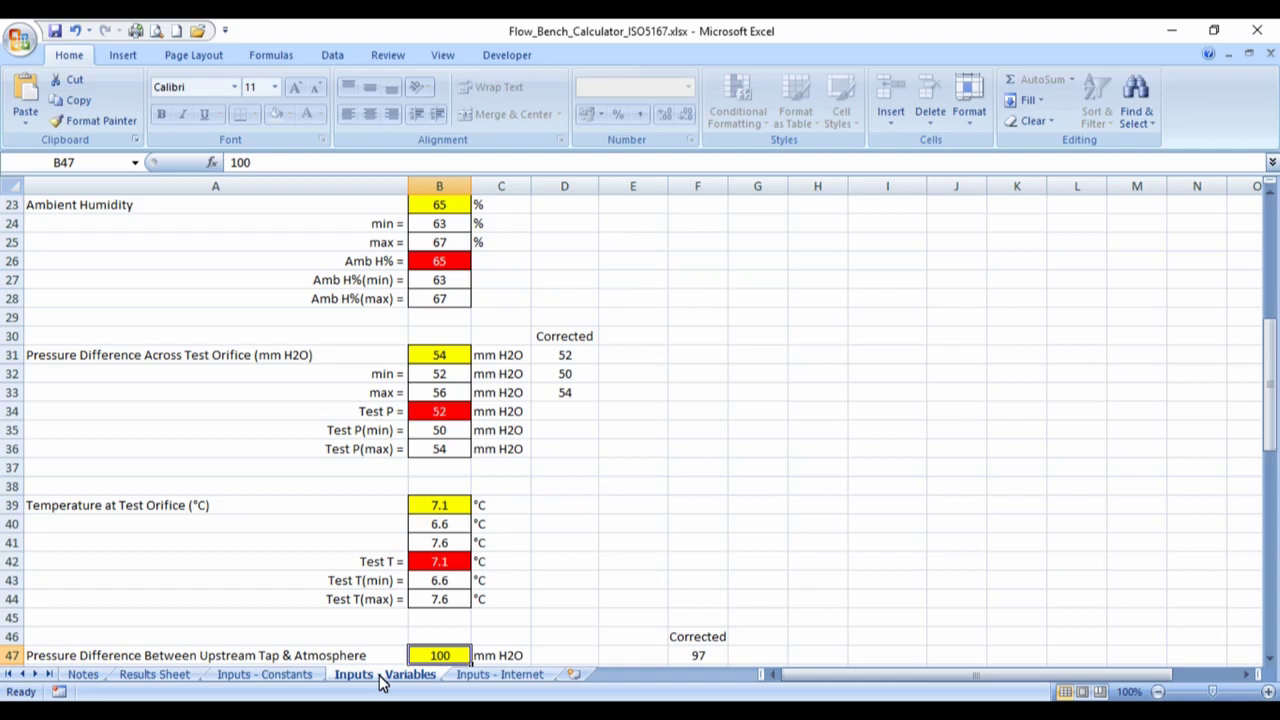
Set the pressure differences to 239 mm H2O for upstream tap to atmosphere, 140 for downstream tap to atmosphere, and 379 across the measurement orifice
{"action": "type", "text": "239"}
{"action": "key", "text": "Return"}
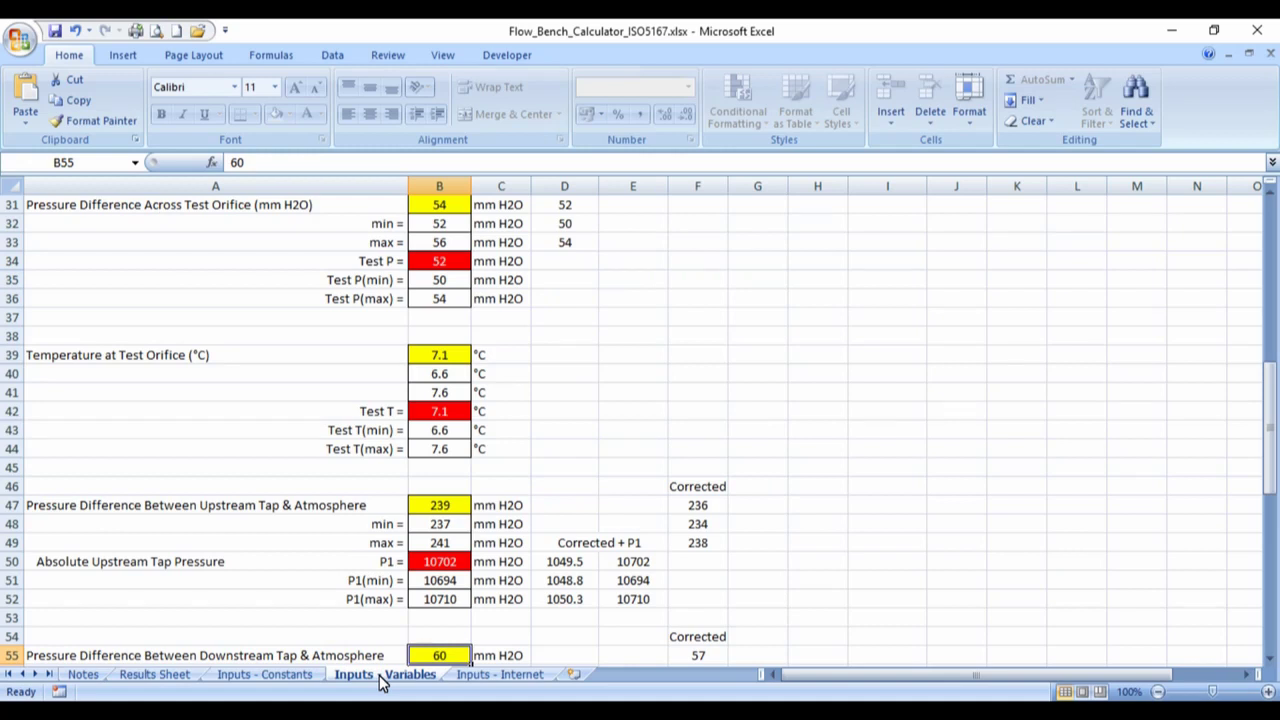
{"action": "type", "text": "140"}
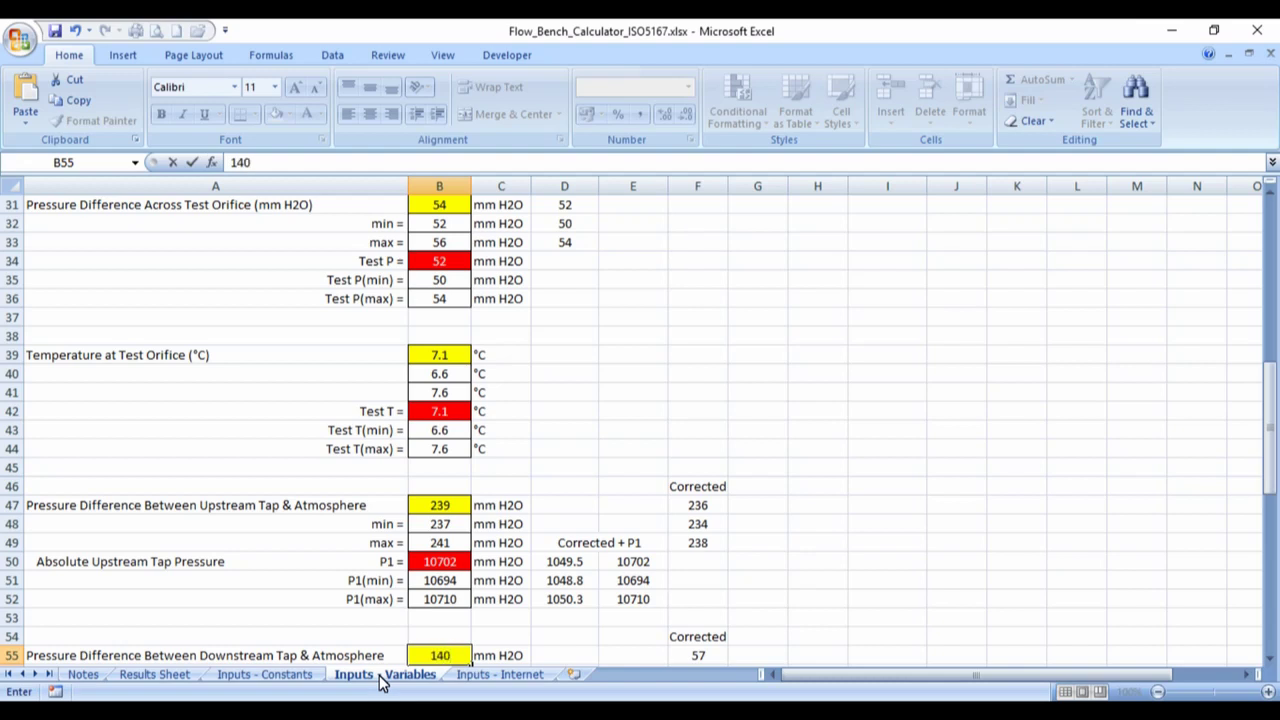
{"action": "key", "text": "Return"}
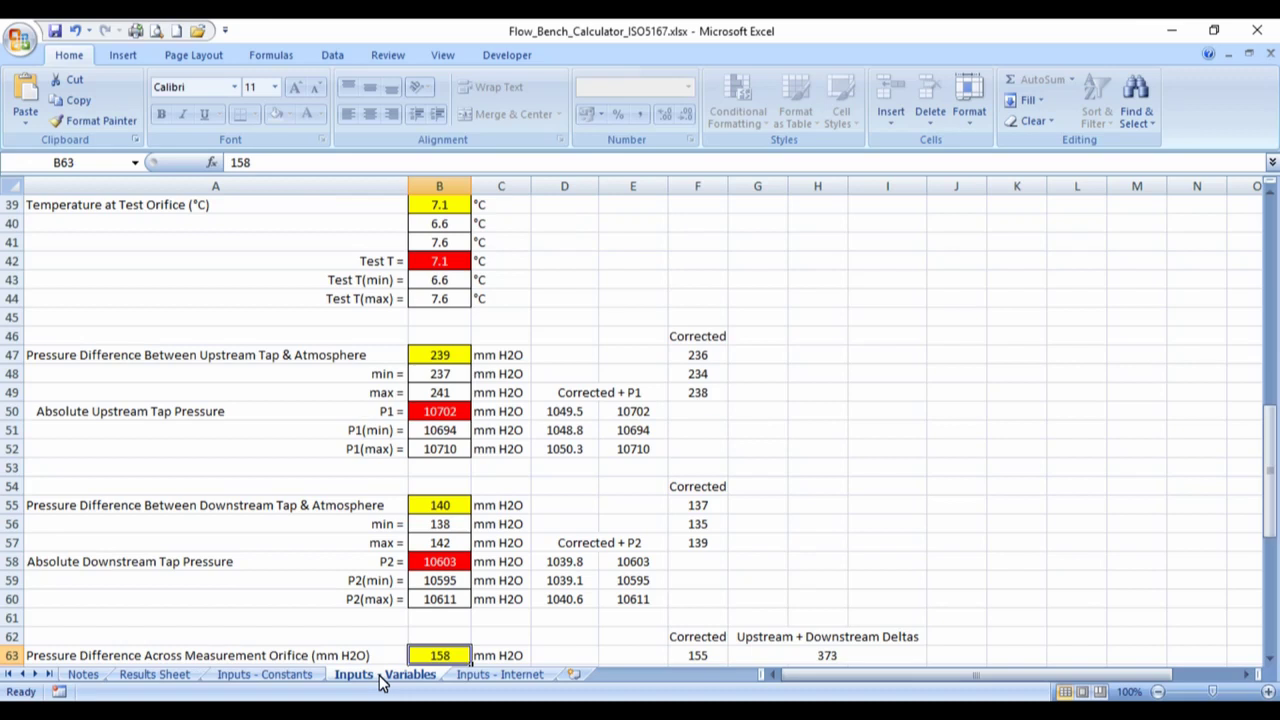
{"action": "type", "text": "379"}
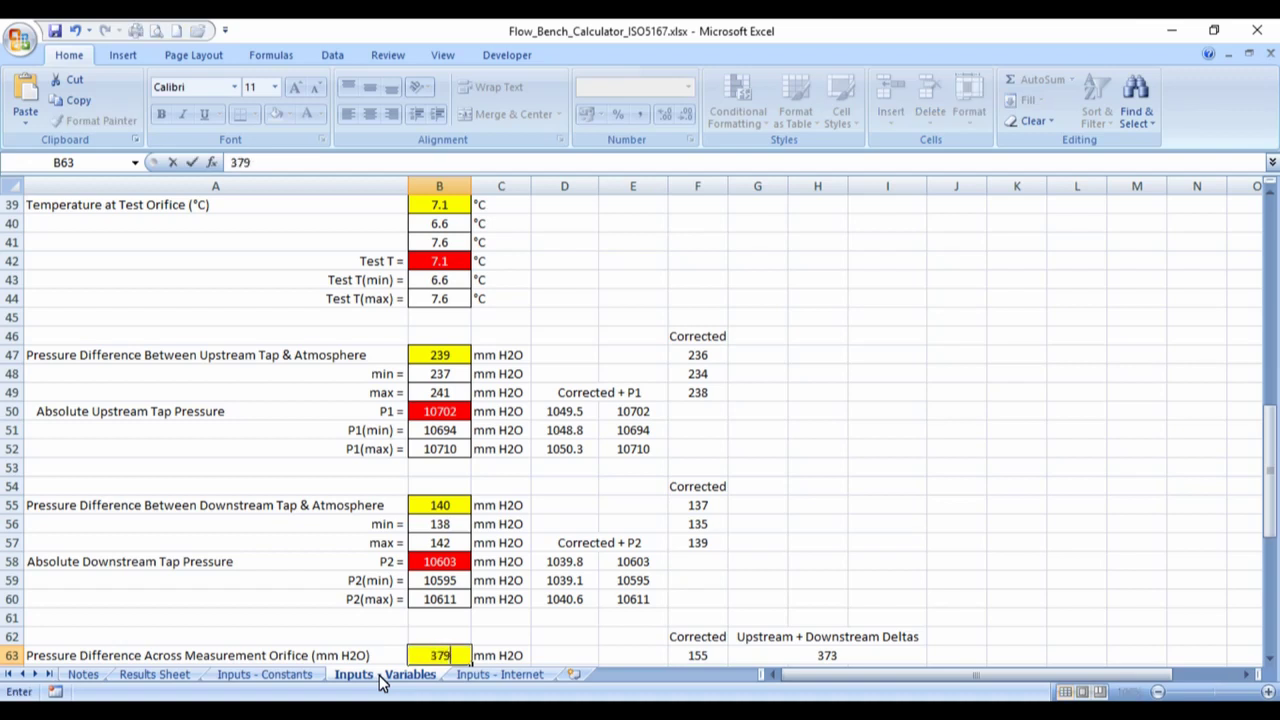
{"action": "key", "text": "Return"}
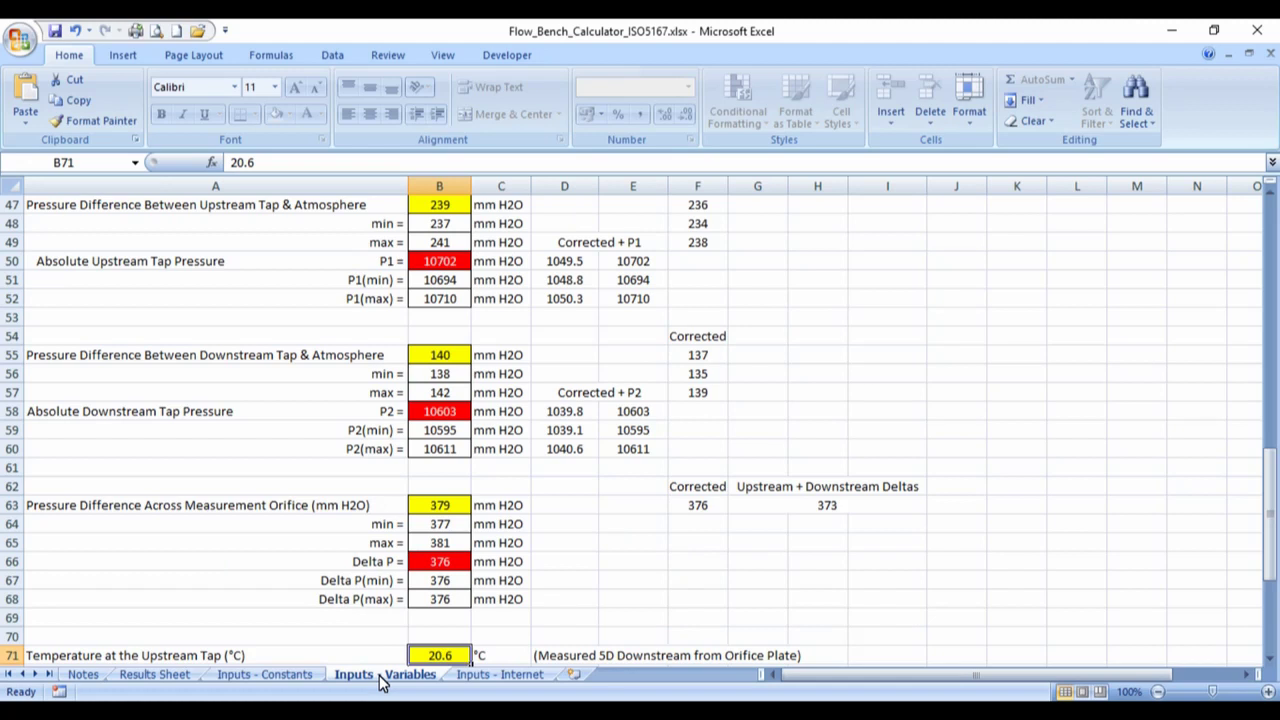
Set the temperature at the upstream tap to 20.1 °C and show the Results Sheet
{"action": "type", "text": "20.1"}
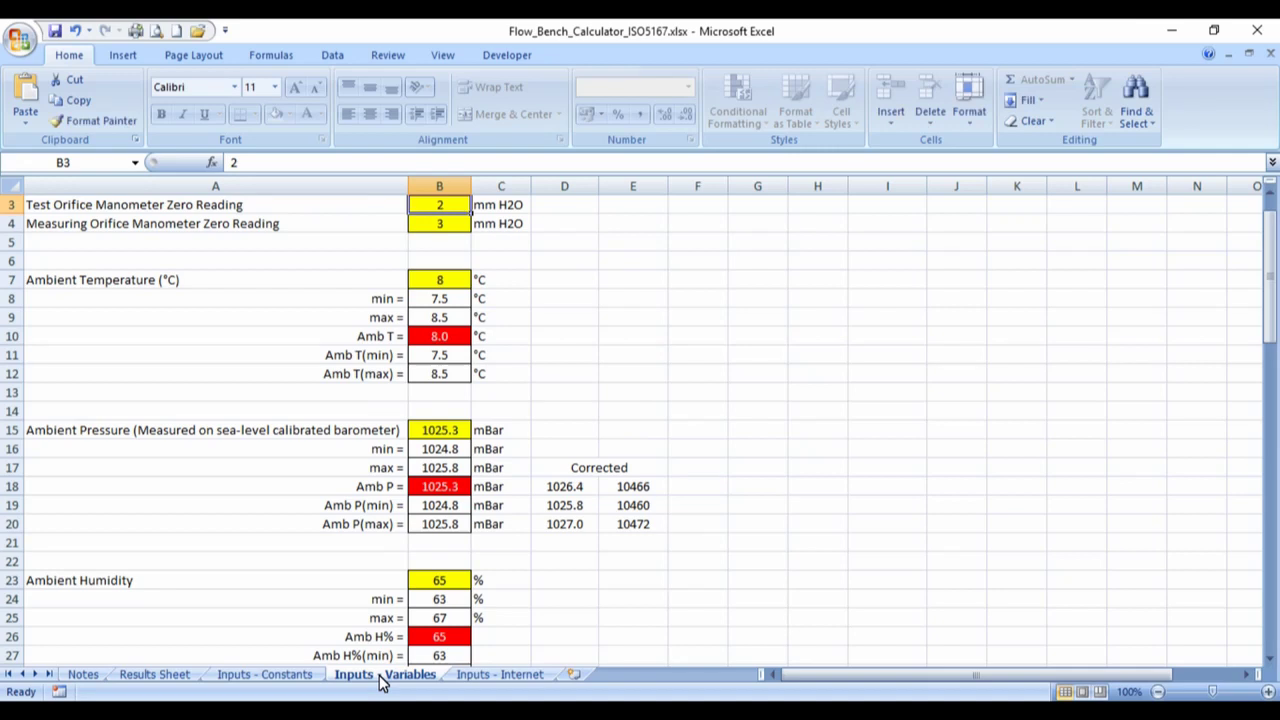
{"action": "left_click", "coordinate": [150, 675]}
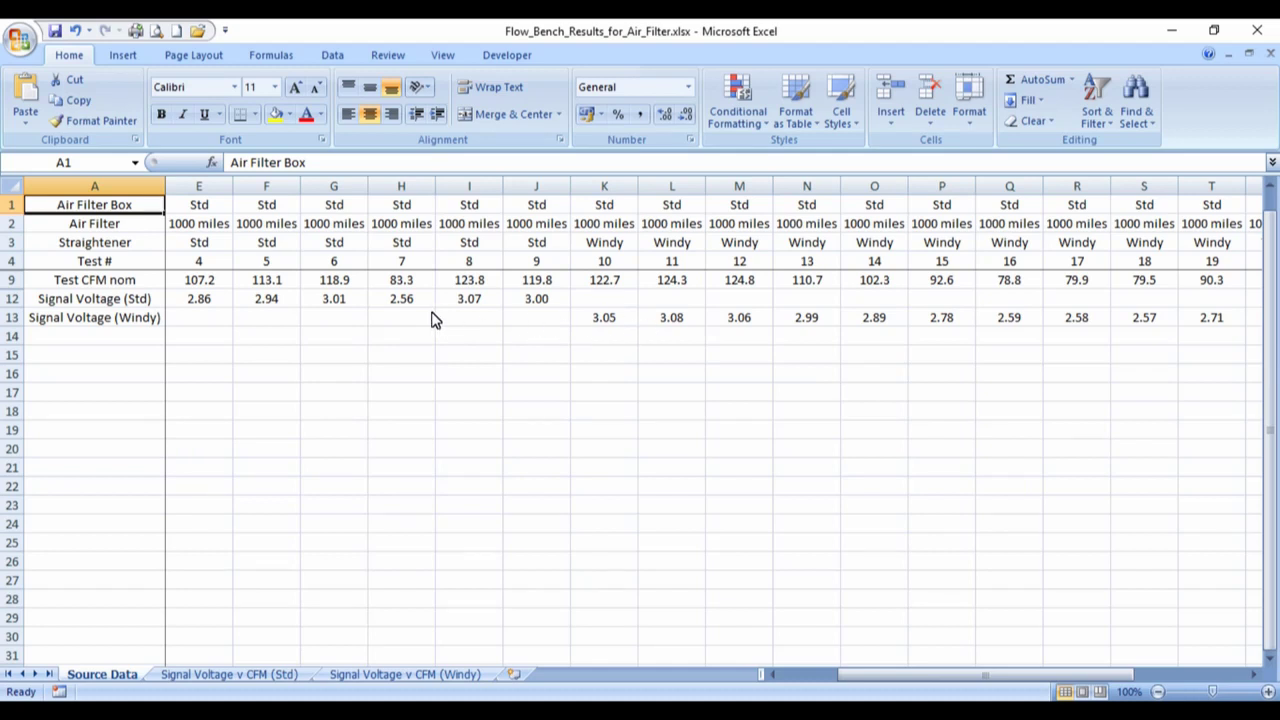
In the air filter results workbook's Source Data sheet, examine the test CFM and signal voltage readings for the Std and Windy straighteners
{"action": "left_click", "coordinate": [205, 287]}
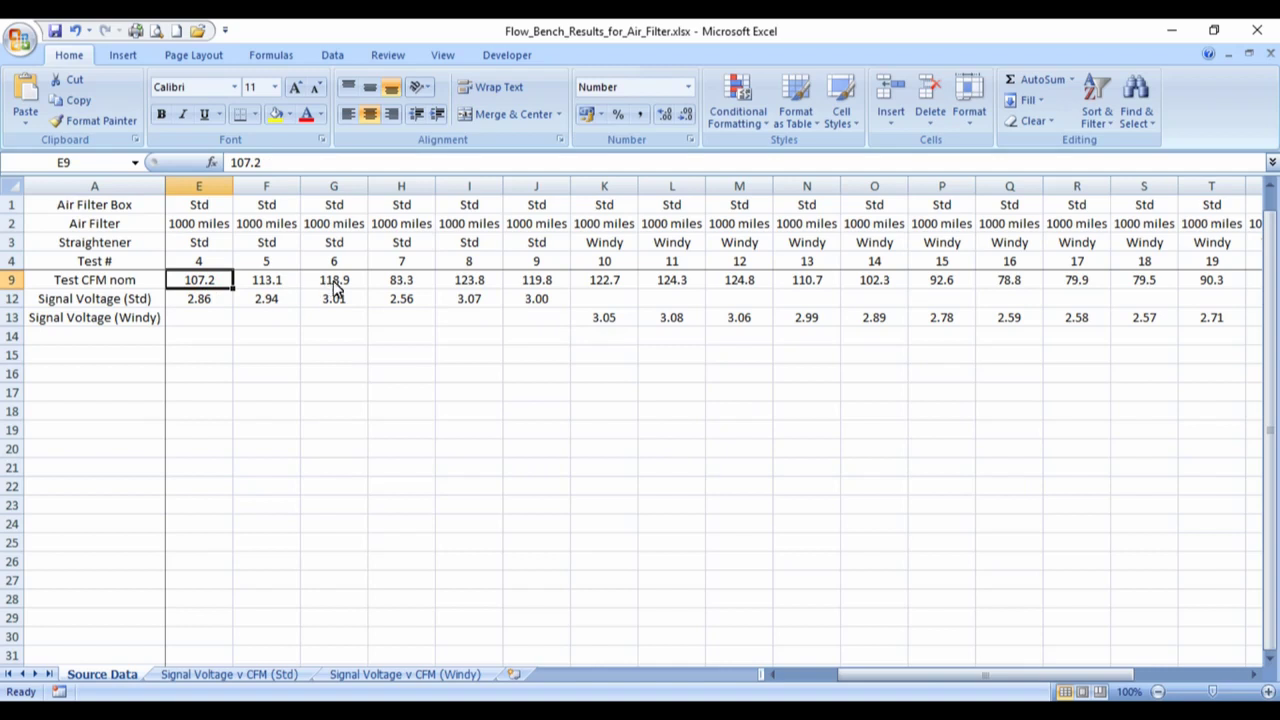
{"action": "left_click", "coordinate": [414, 286]}
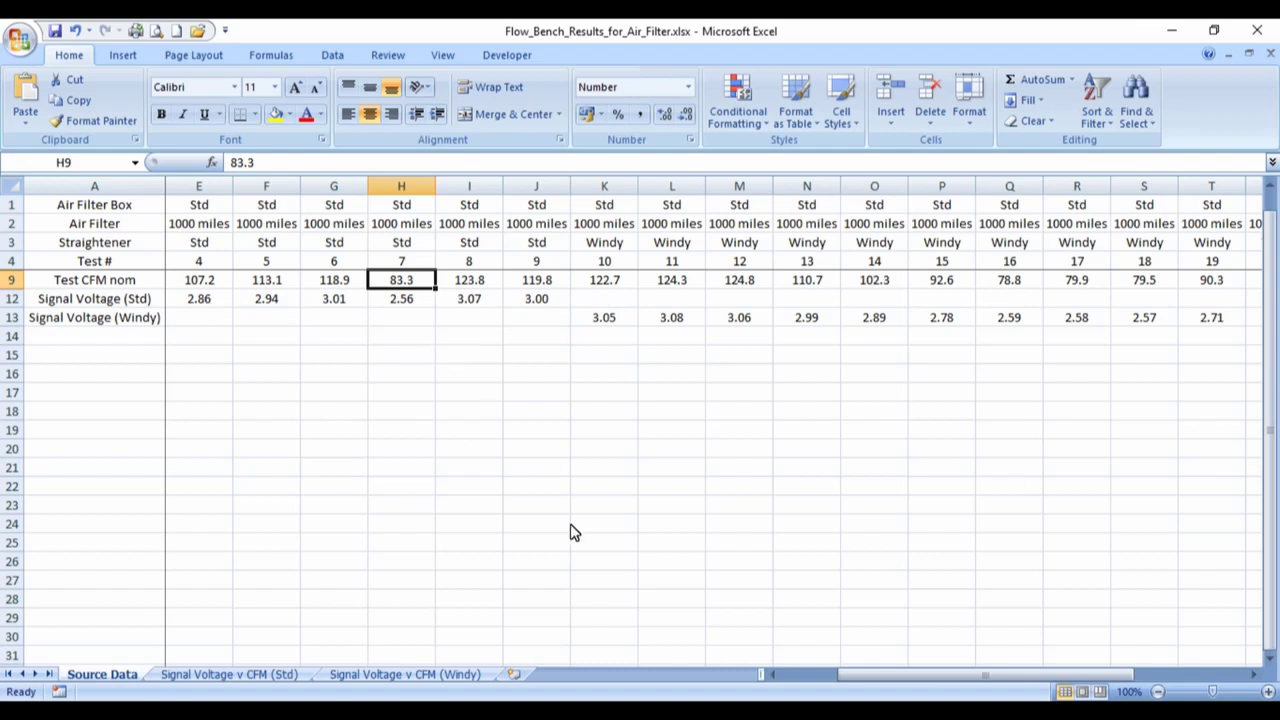
{"action": "left_click_drag", "start_coordinate": [860, 683], "coordinate": [757, 690]}
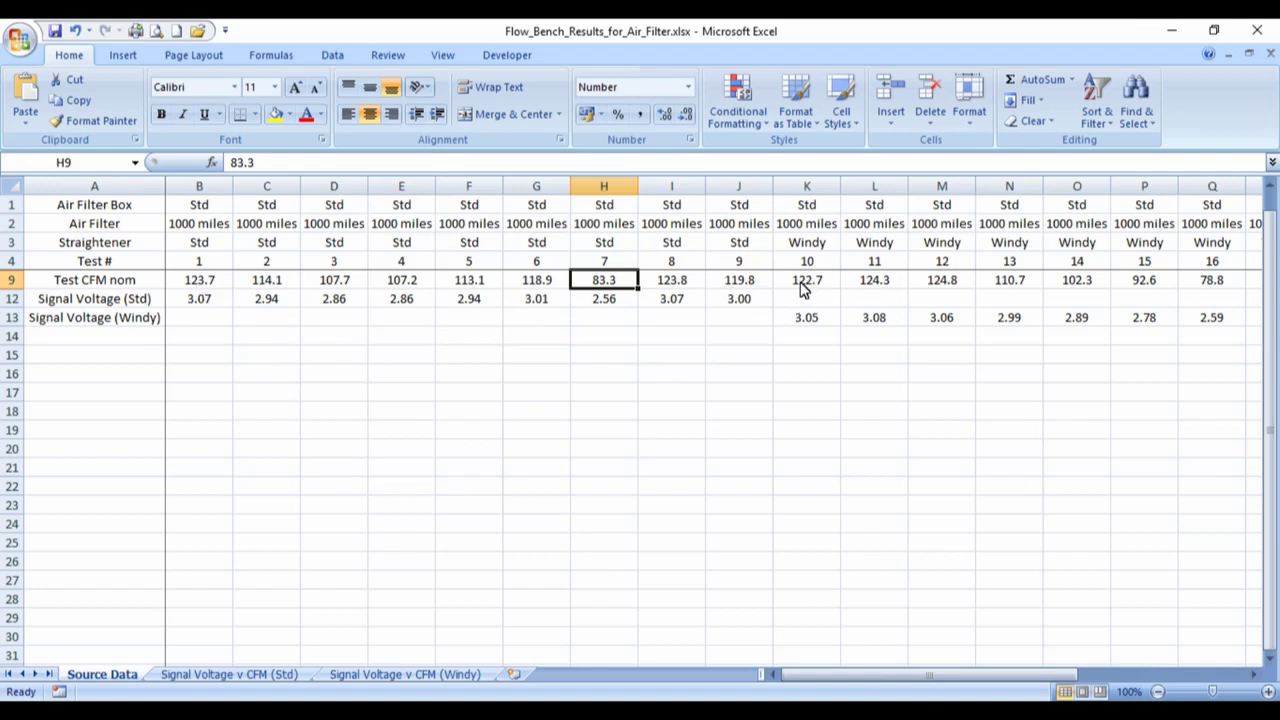
{"action": "left_click", "coordinate": [805, 324]}
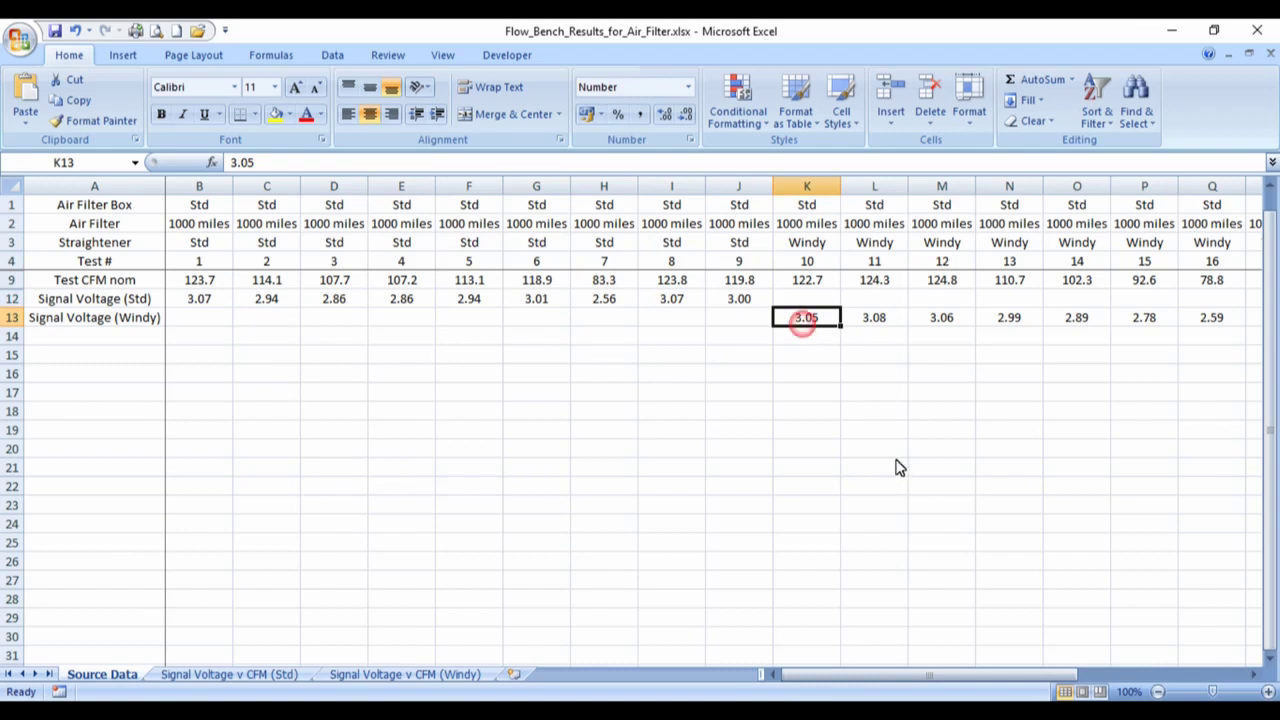
{"action": "mouse_move", "coordinate": [851, 677]}
{"action": "left_mouse_down"}
{"action": "mouse_move", "coordinate": [1060, 688]}
{"action": "mouse_move", "coordinate": [828, 684]}
{"action": "left_mouse_up"}
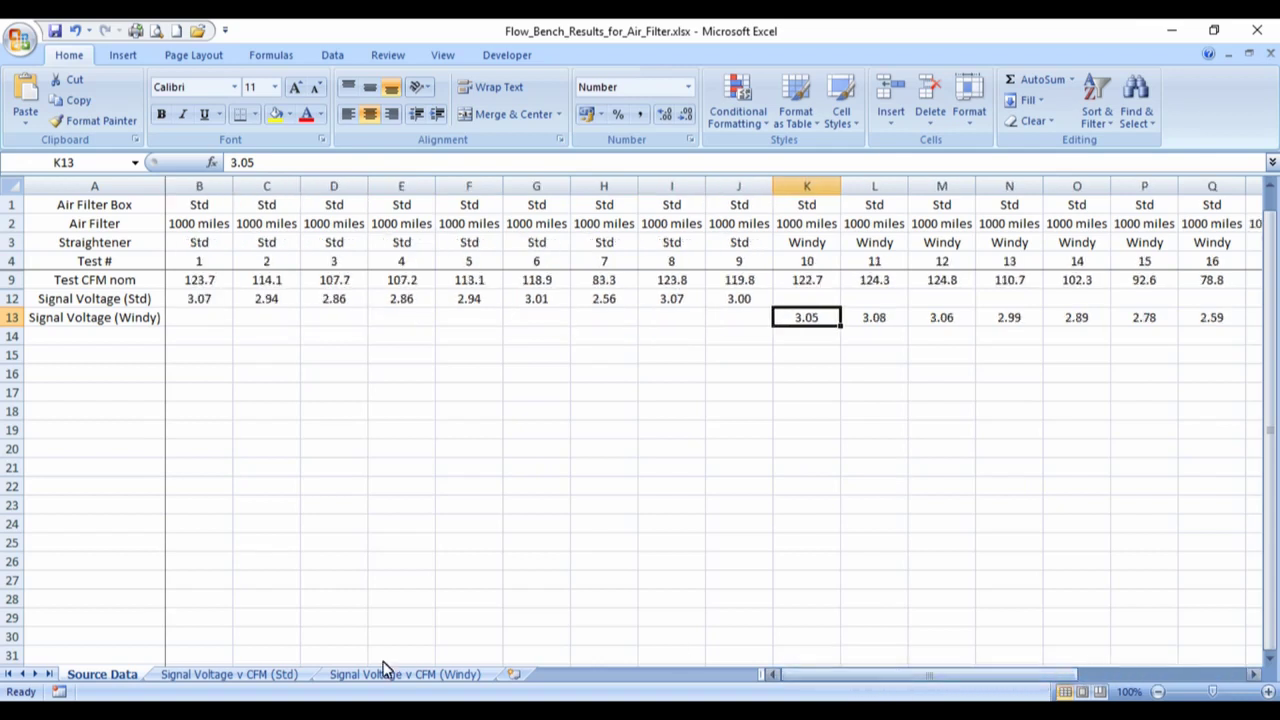
Compare the Signal Voltage v CFM charts for the Std and Windy straighteners
{"action": "left_click", "coordinate": [254, 675]}
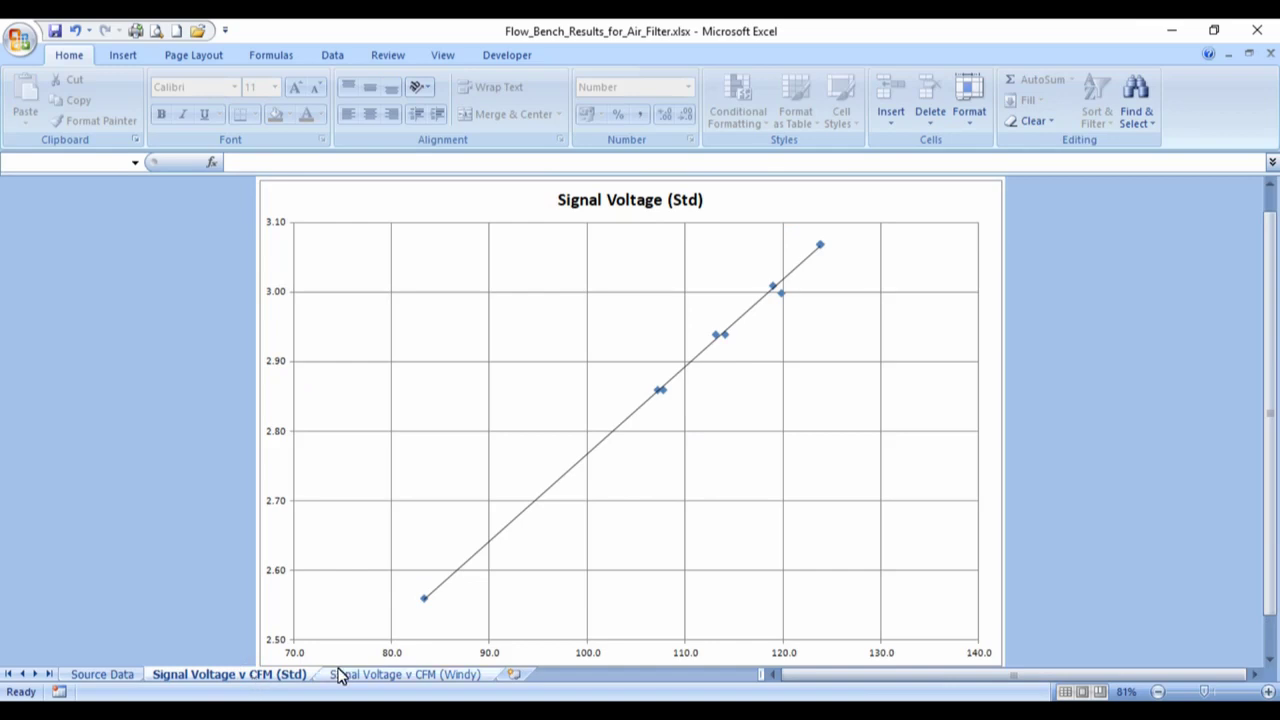
{"action": "left_click", "coordinate": [380, 675]}
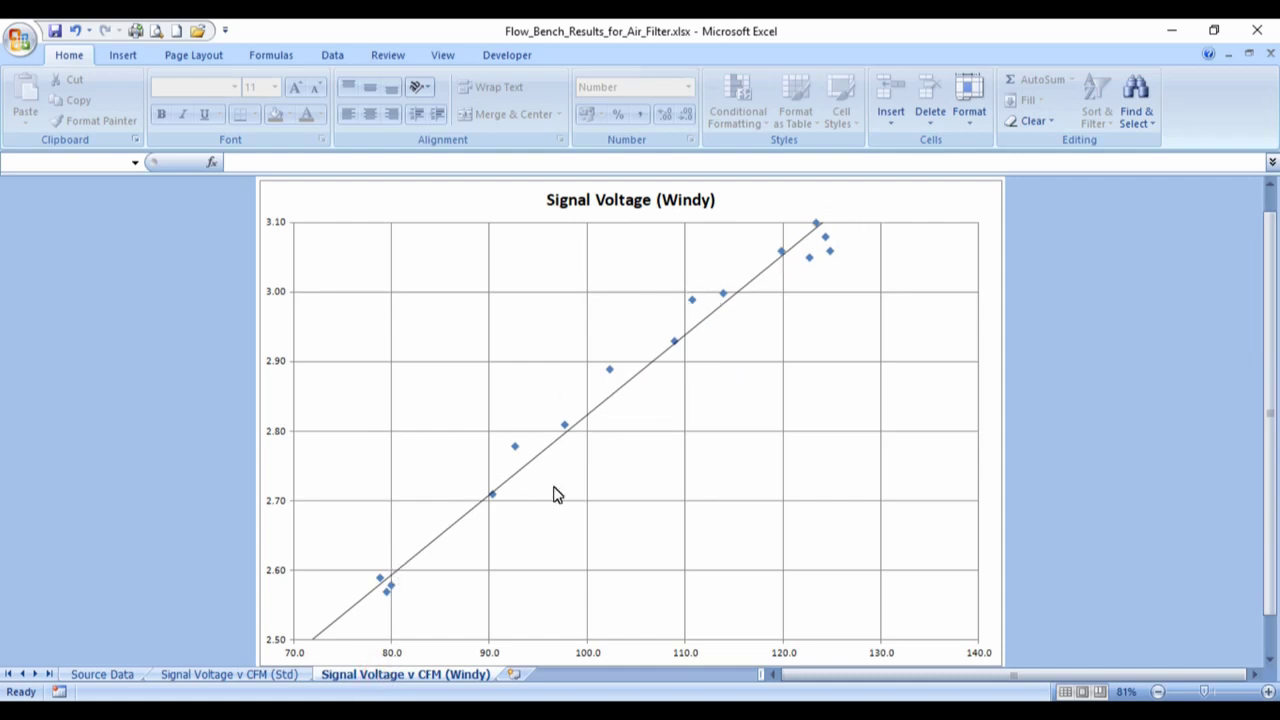
{"action": "left_click", "coordinate": [240, 675]}
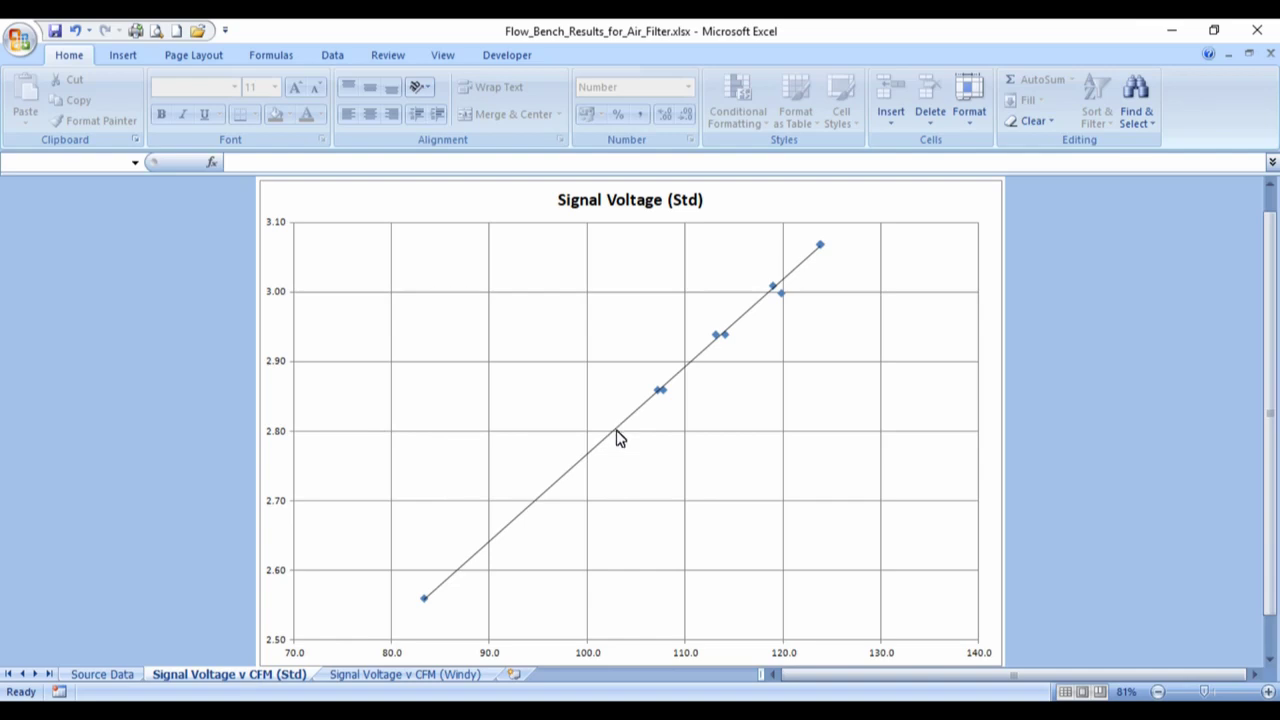
{"action": "left_click", "coordinate": [408, 675]}
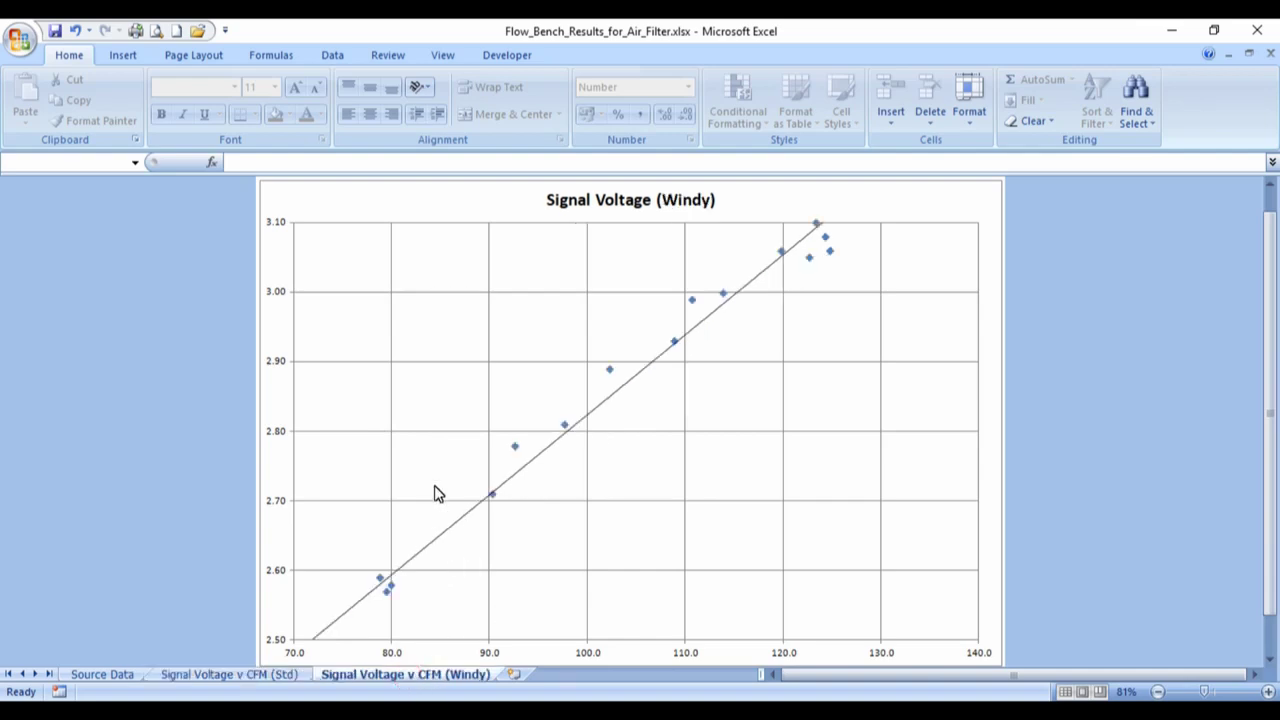